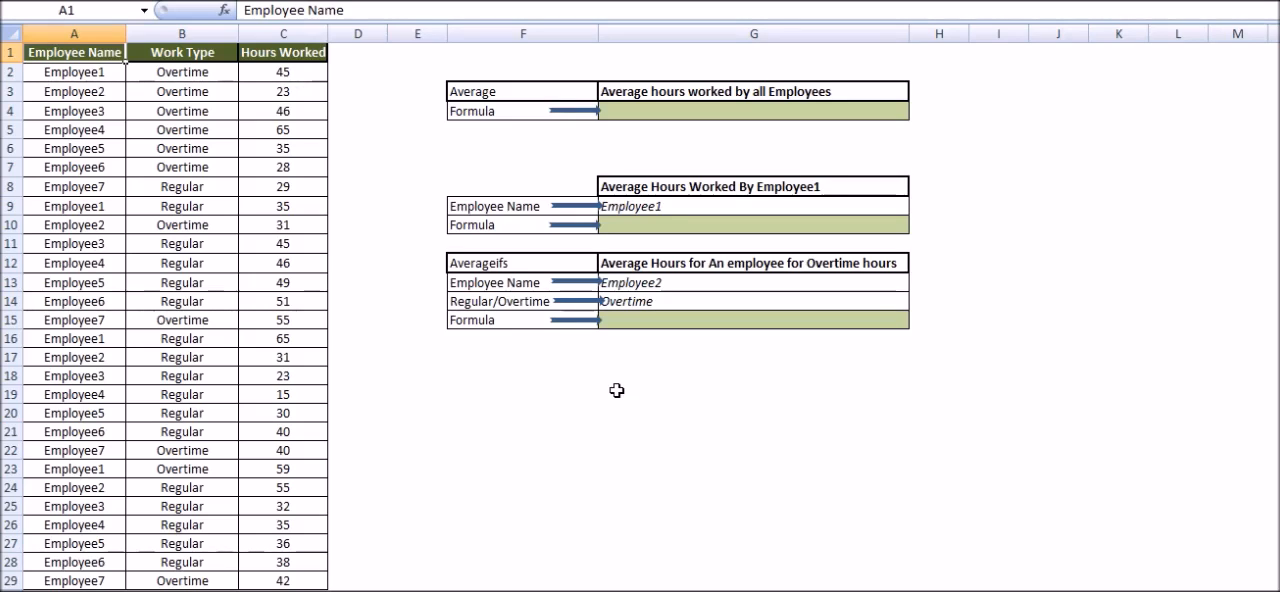
Step: Enter =AVERAGE(C1:C29) in cell G4 to average the hours worked by all employees
{"action": "left_click", "coordinate": [646, 113]}
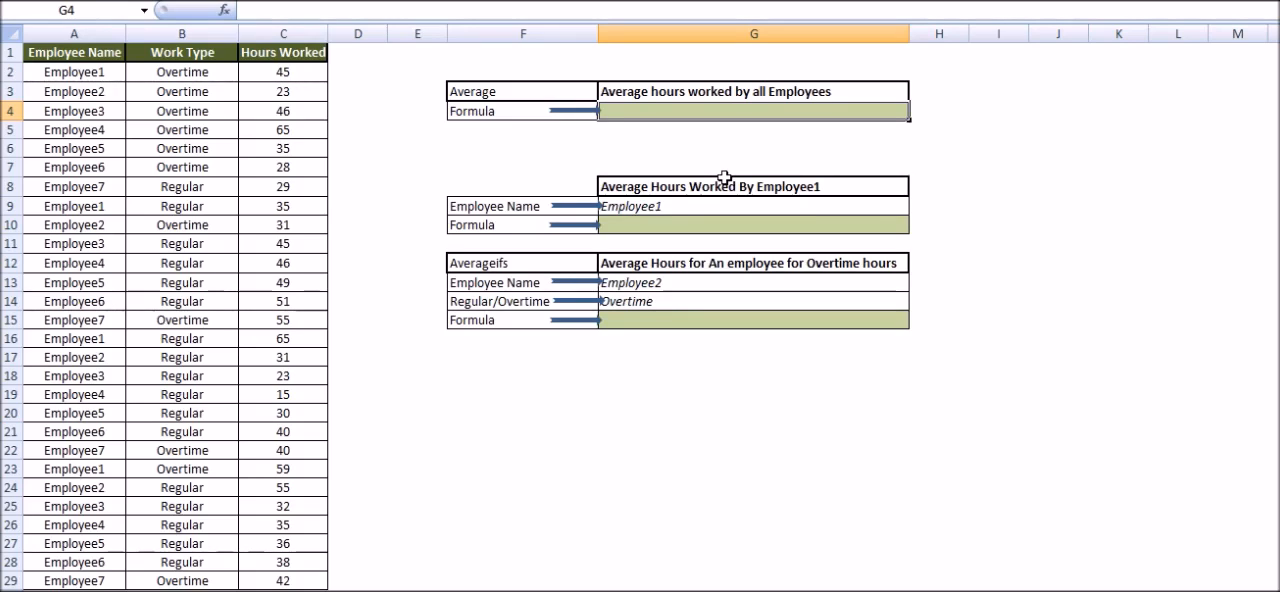
{"action": "type", "text": "="}
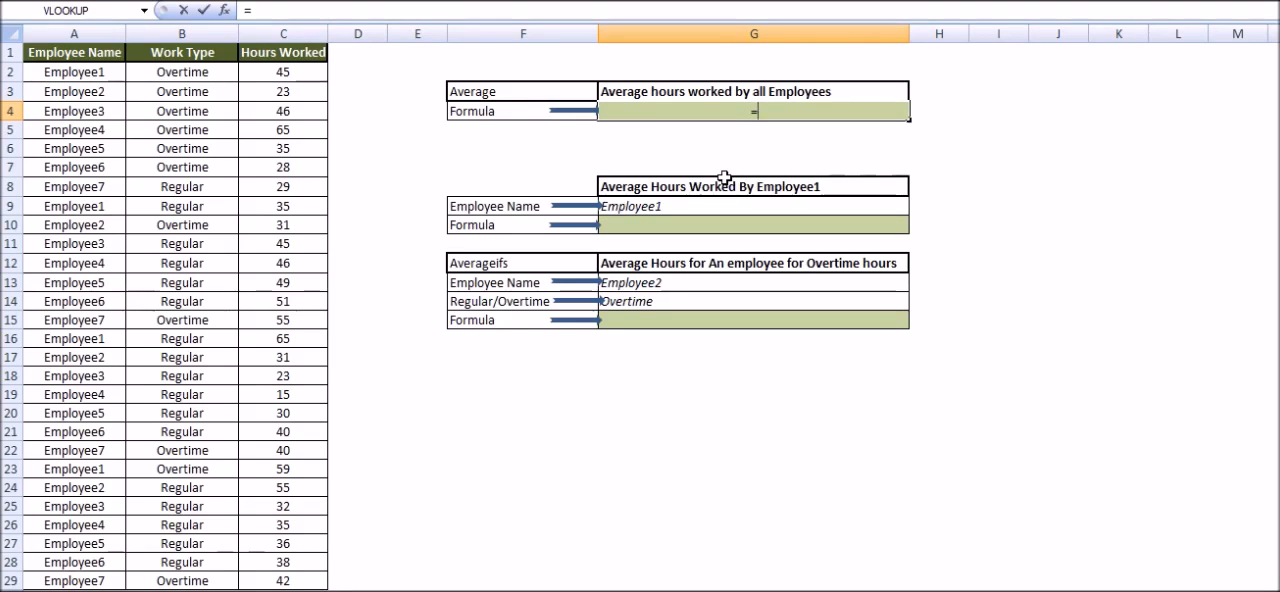
{"action": "type", "text": "Average"}
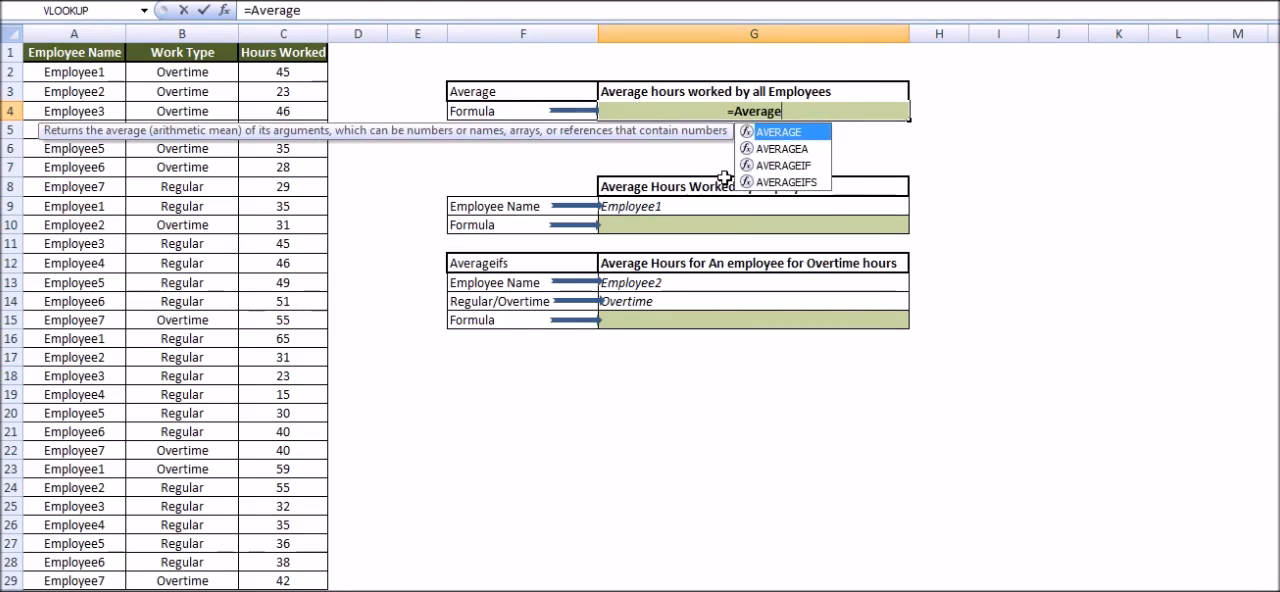
{"action": "type", "text": "("}
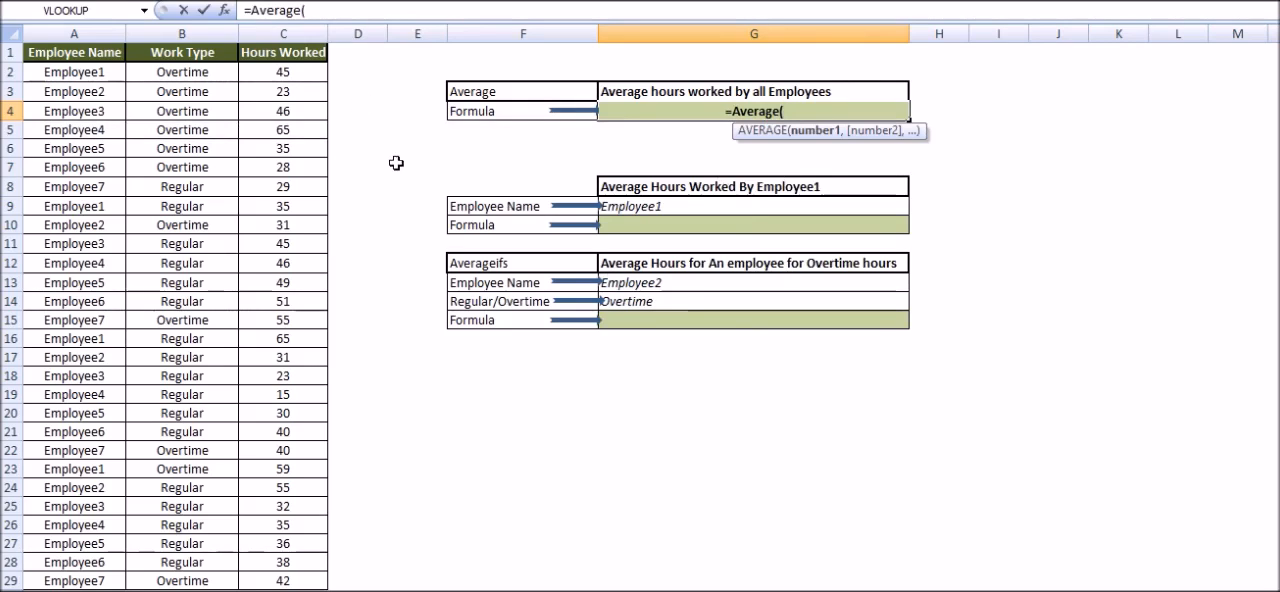
{"action": "left_click", "coordinate": [300, 54]}
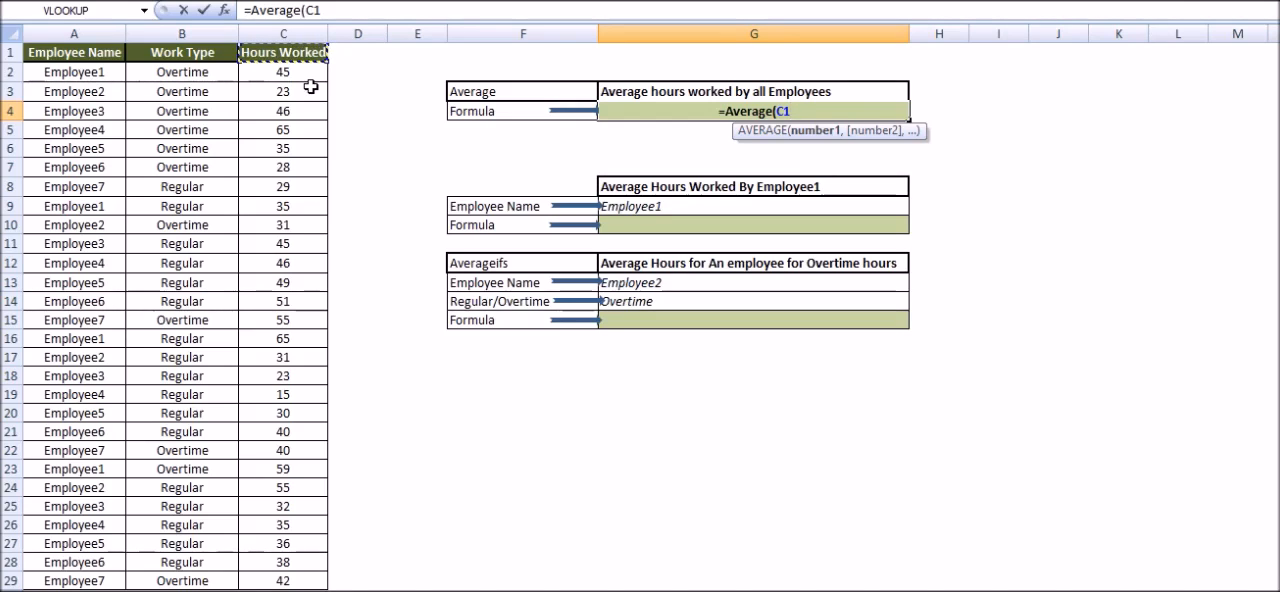
{"action": "key", "text": "ctrl+shift+Down"}
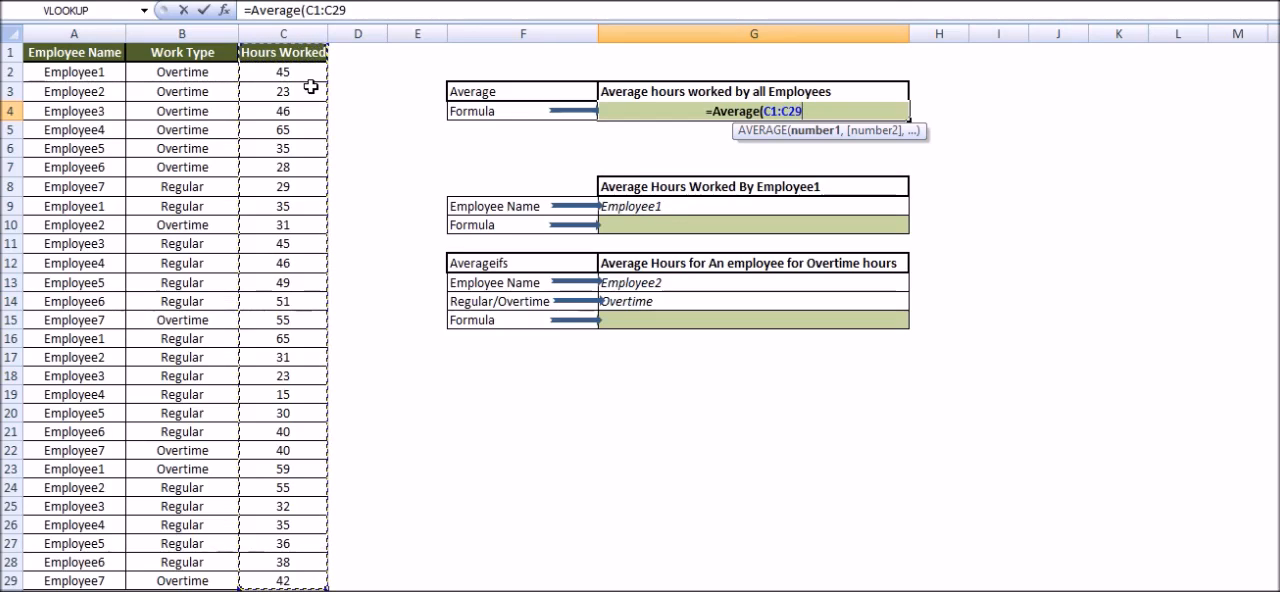
{"action": "type", "text": ")"}
{"action": "key", "text": "Return"}
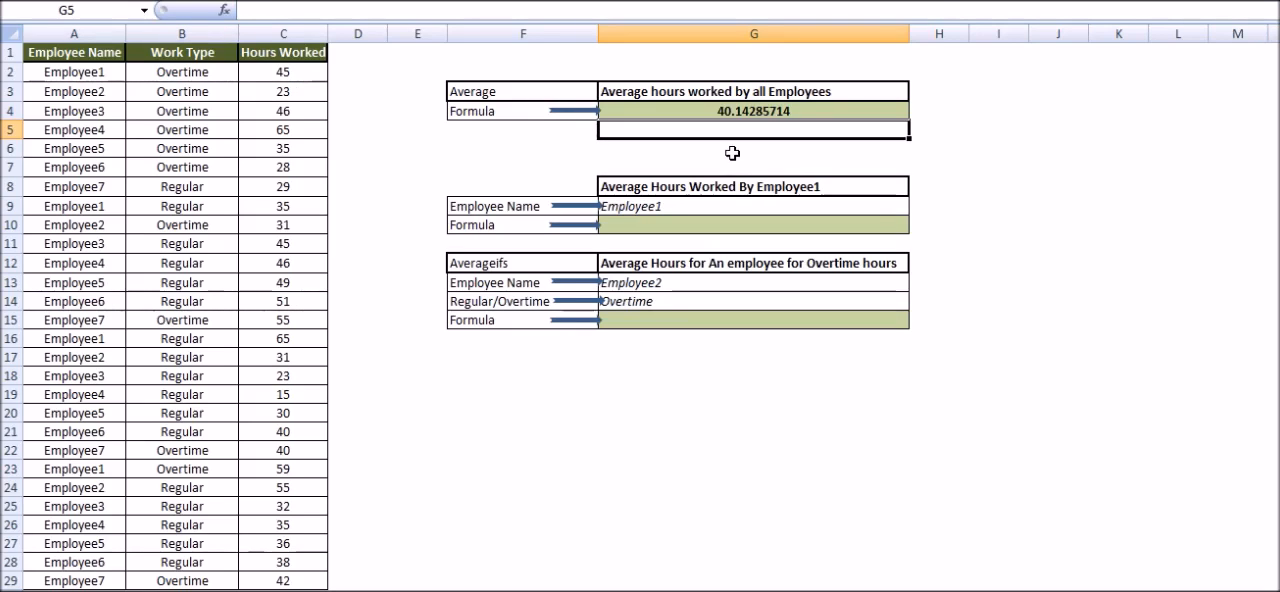
Step: Enter =AVERAGEIF(A1:A29,G9,C1:C29) in cell G10 to average the hours of the employee named in G9
{"action": "left_click", "coordinate": [706, 227]}
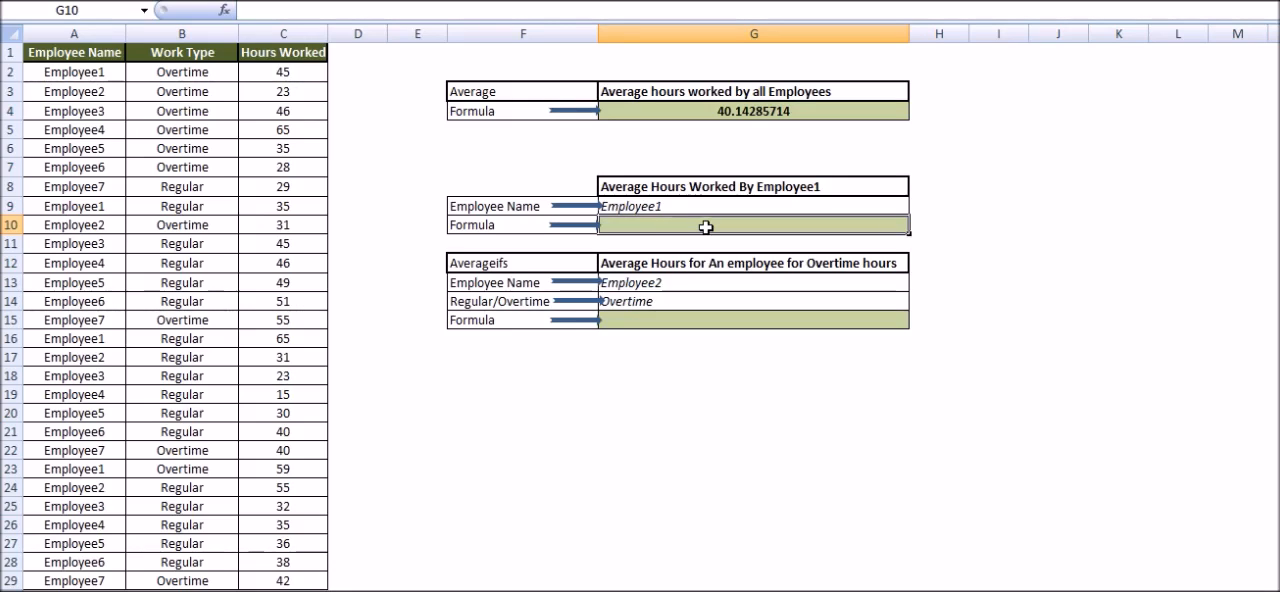
{"action": "type", "text": "="}
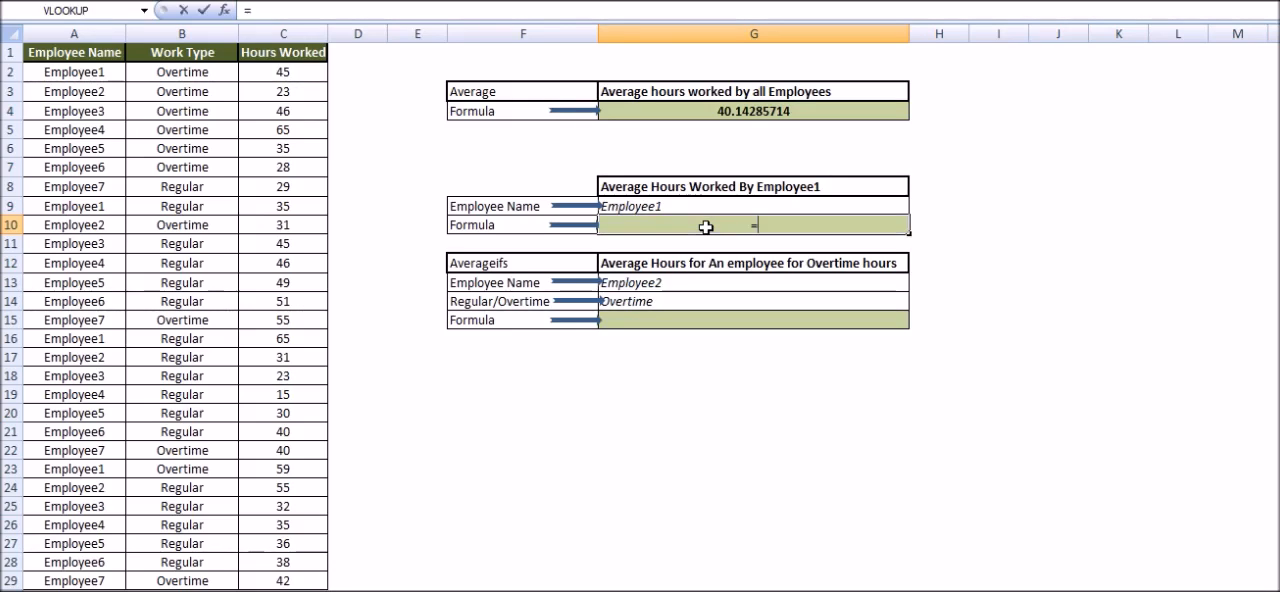
{"action": "type", "text": "Aver"}
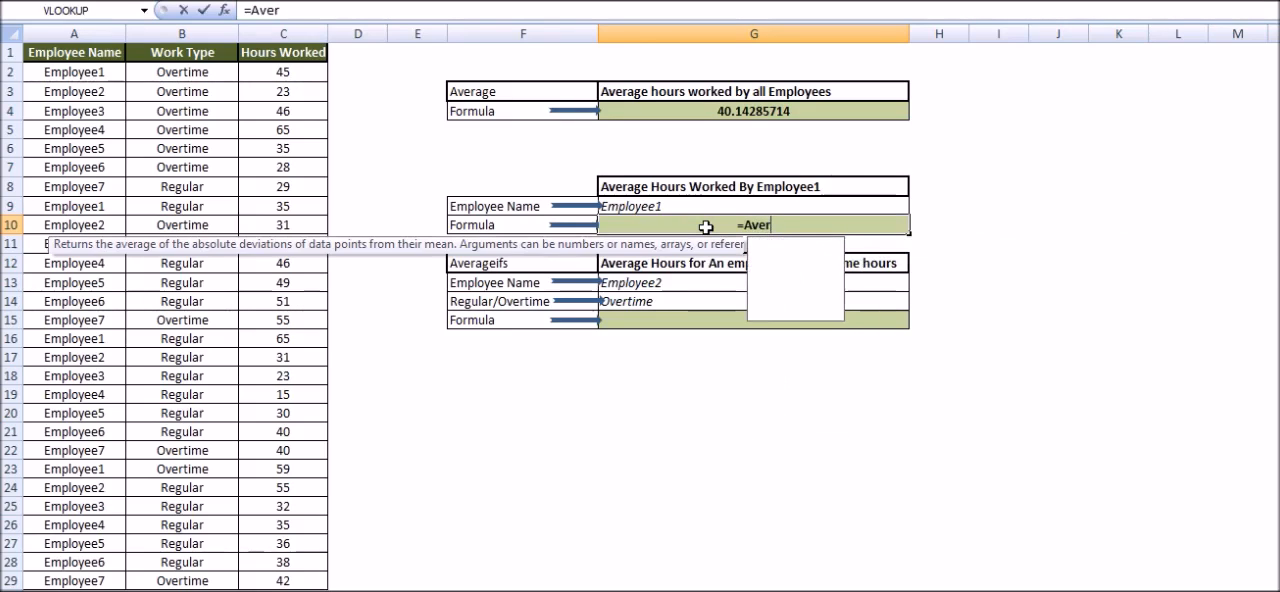
{"action": "type", "text": "ageif("}
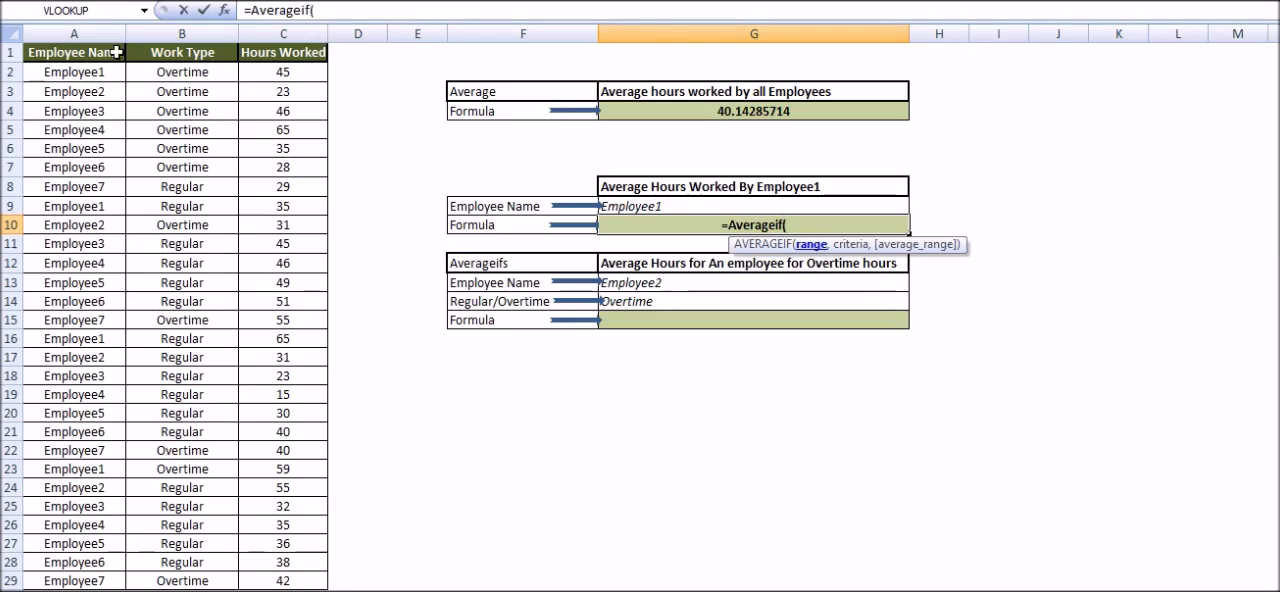
{"action": "left_click", "coordinate": [110, 53]}
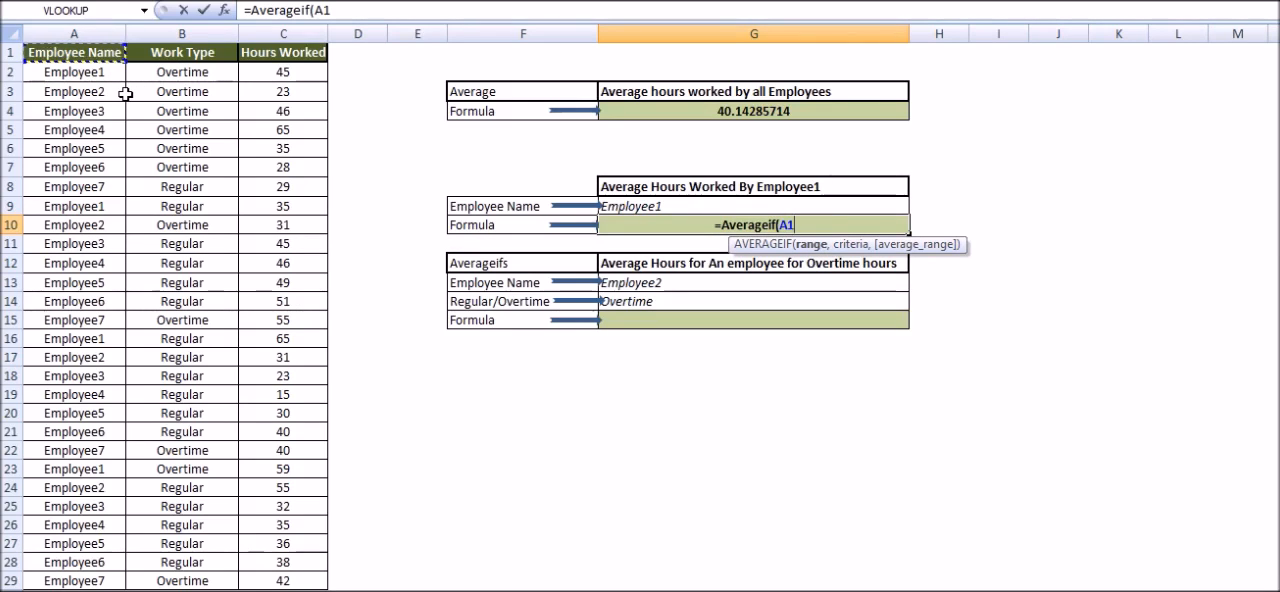
{"action": "key", "text": "ctrl+shift+Down"}
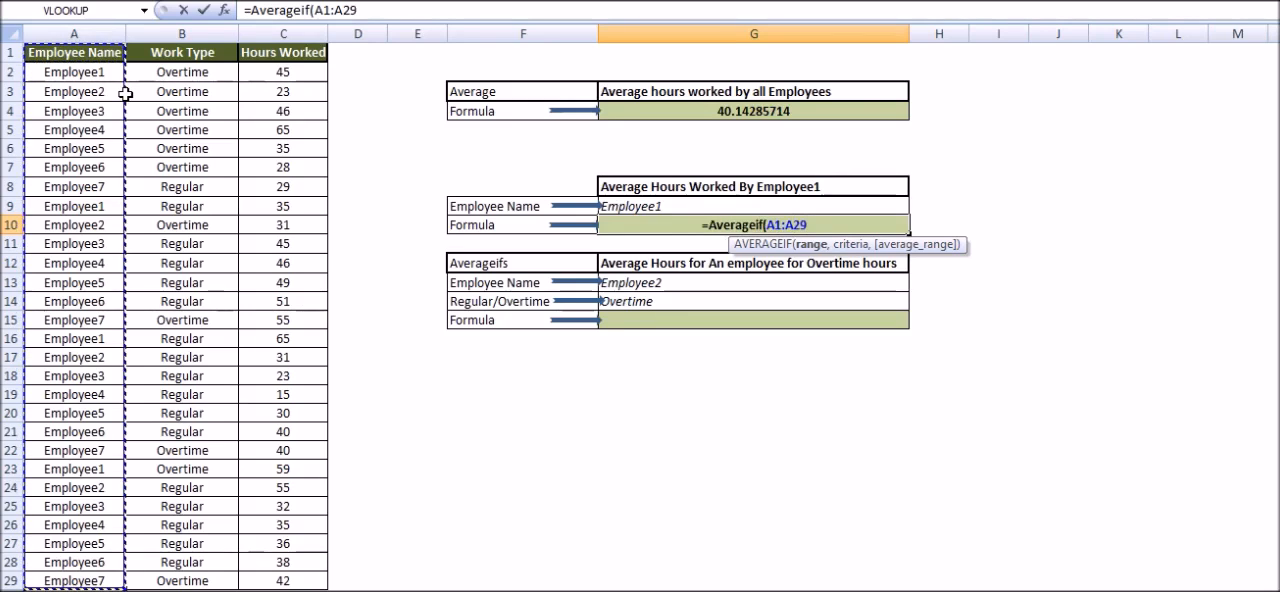
{"action": "type", "text": ","}
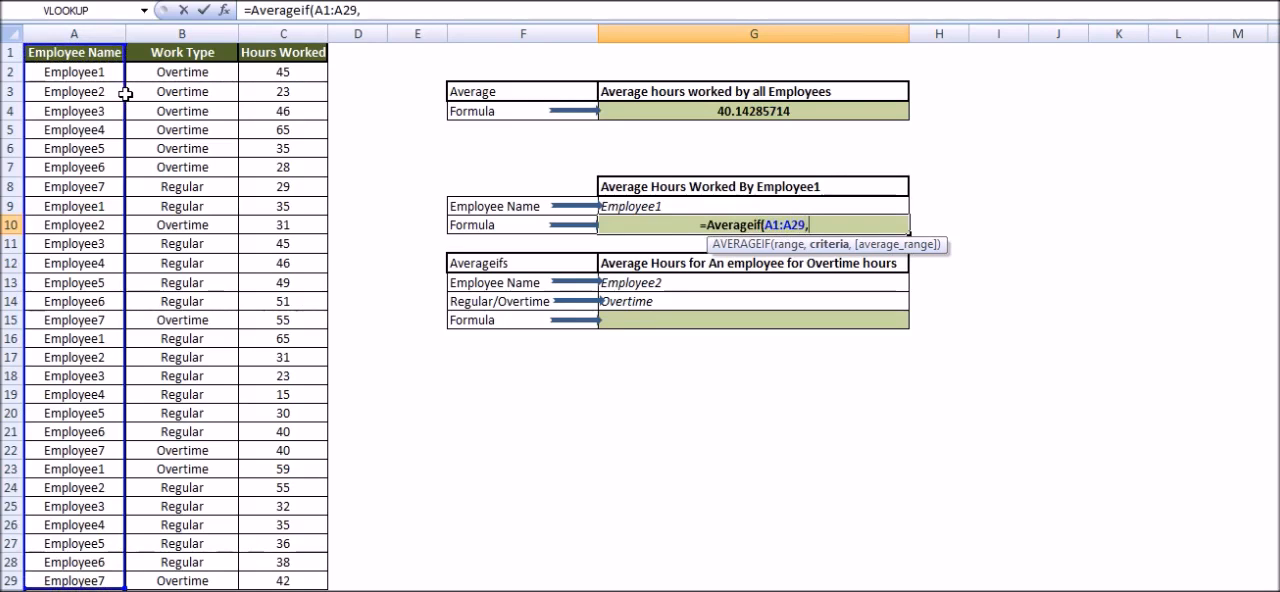
{"action": "left_click", "coordinate": [640, 206]}
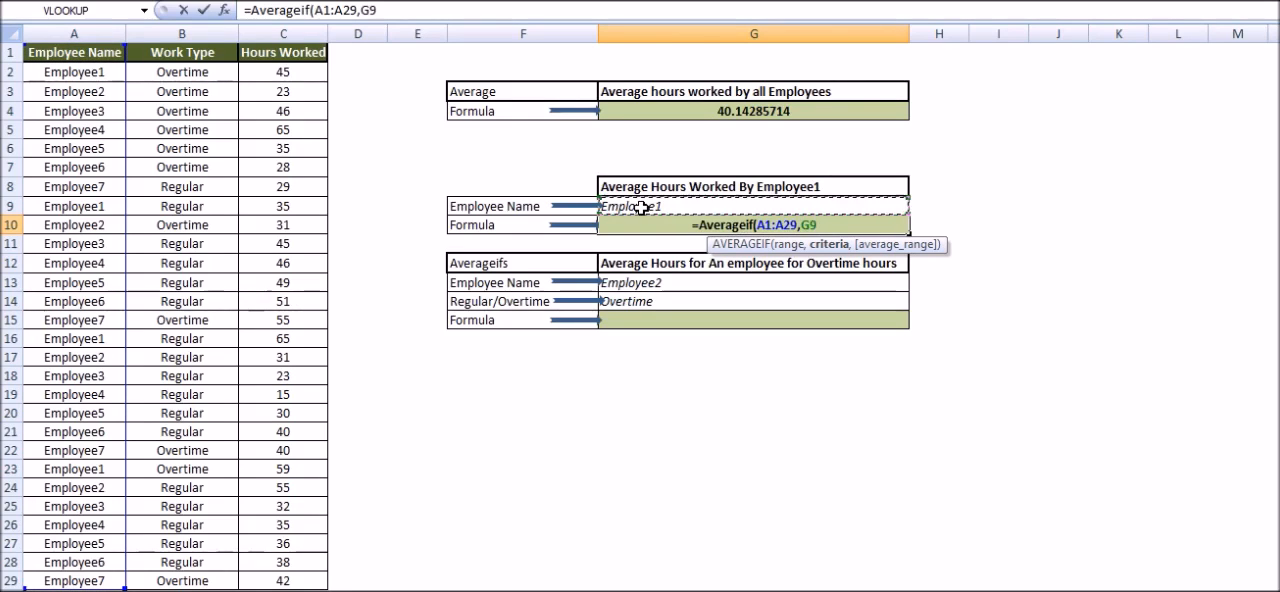
{"action": "type", "text": ","}
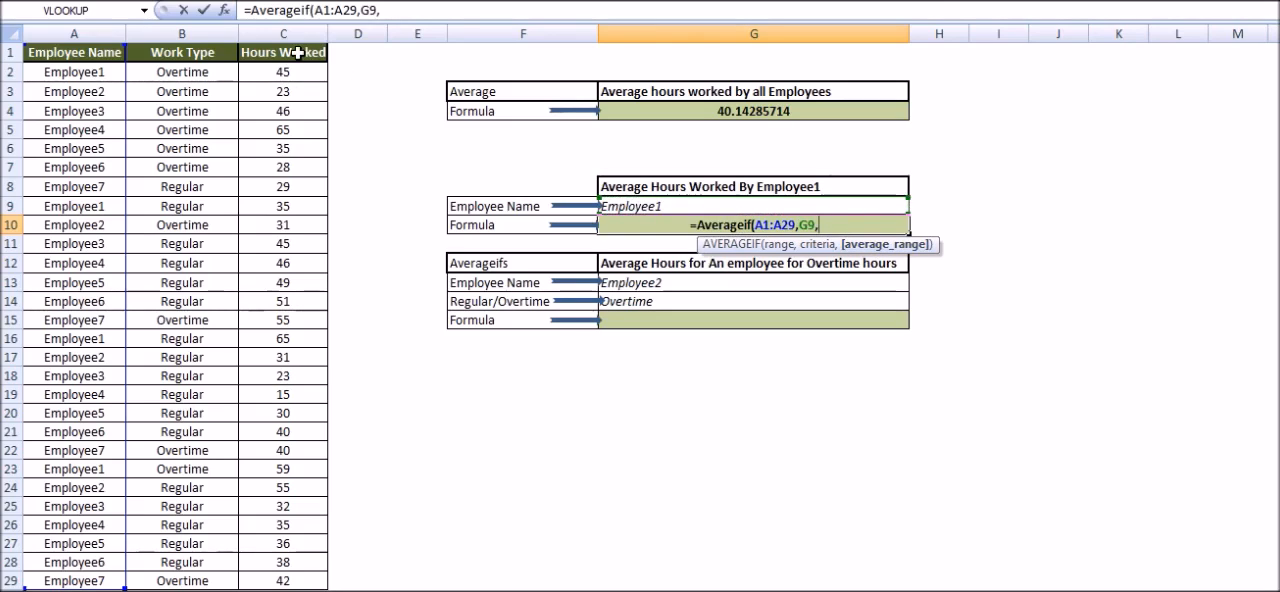
{"action": "left_click", "coordinate": [297, 54]}
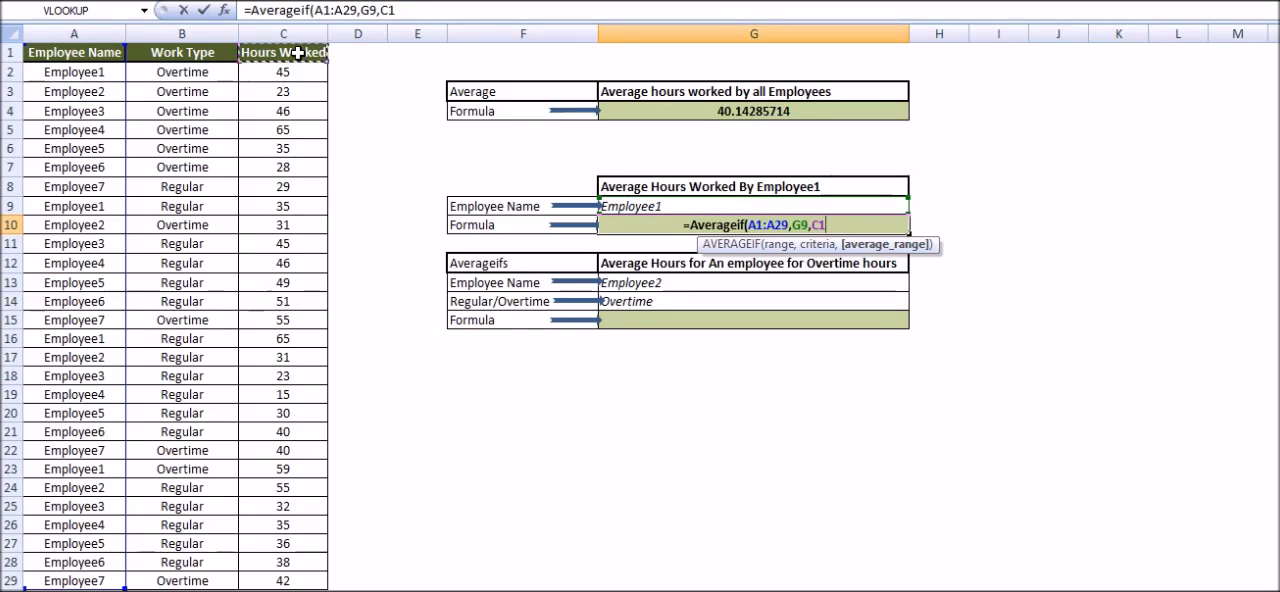
{"action": "key", "text": "ctrl+shift+Down"}
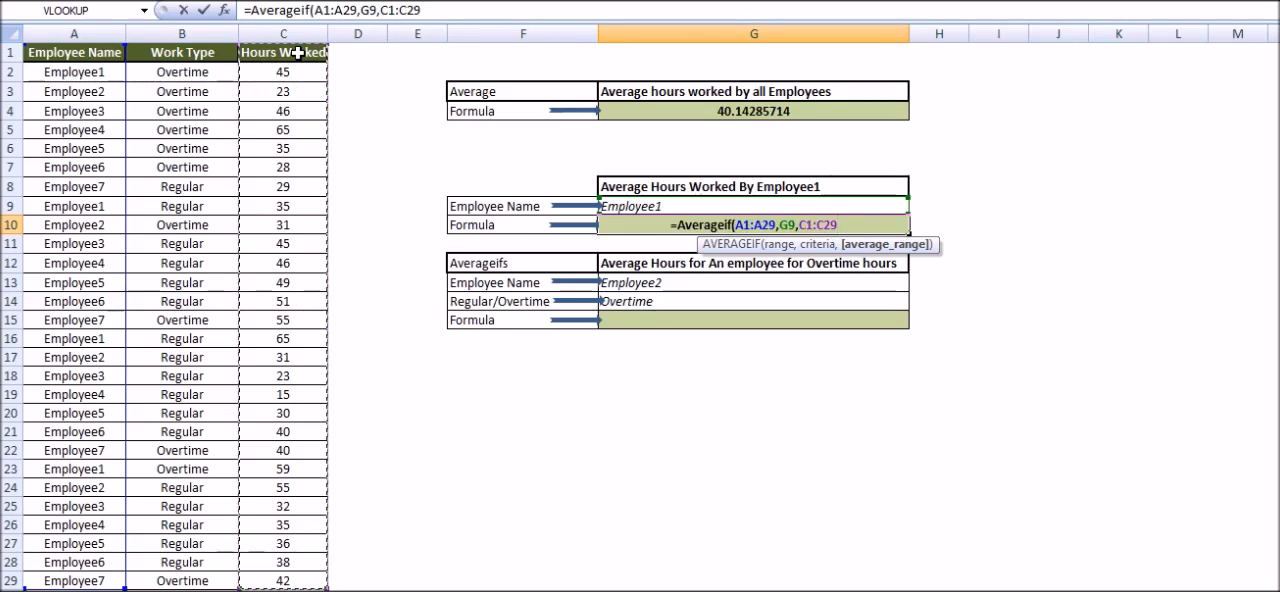
{"action": "type", "text": ")"}
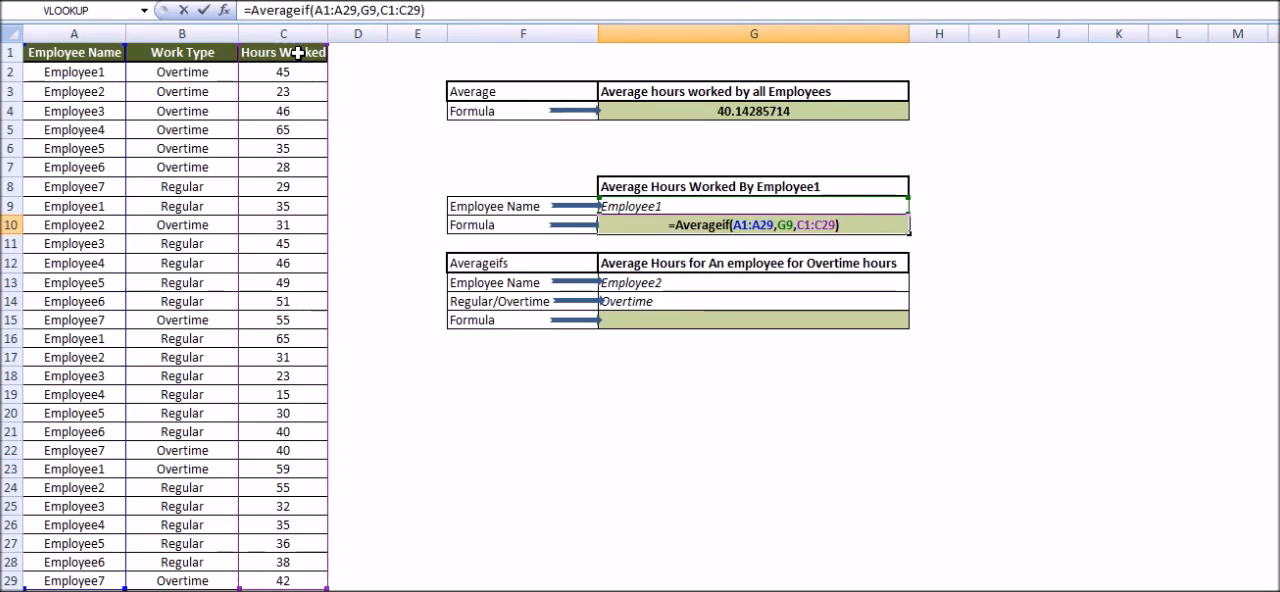
{"action": "key", "text": "Return"}
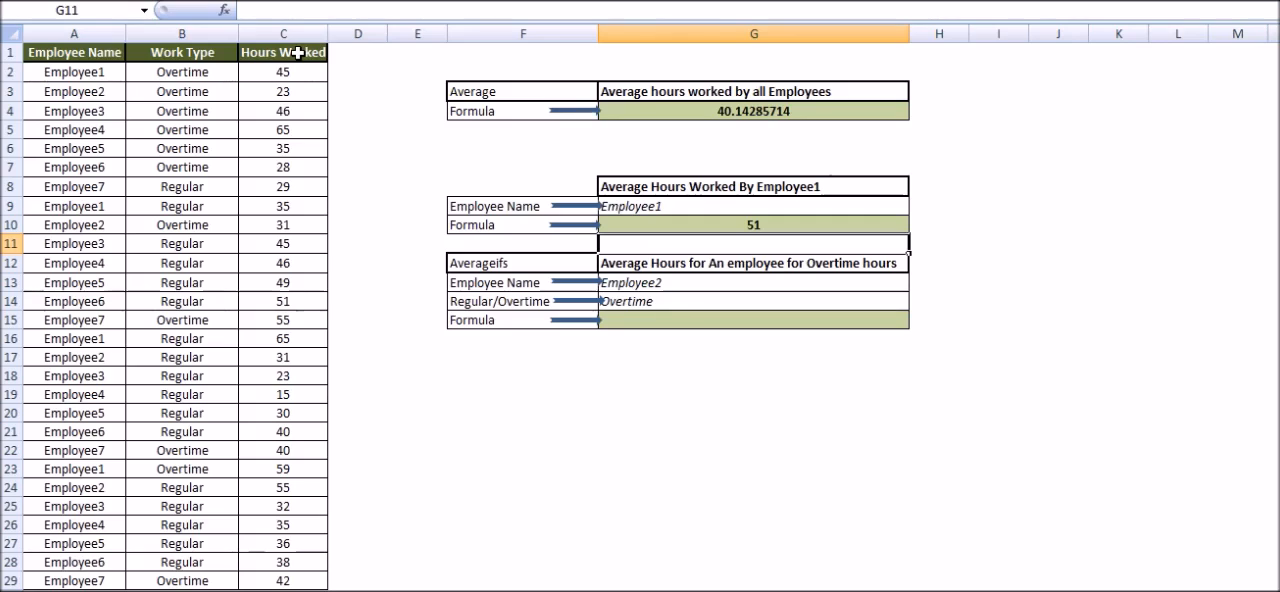
Step: Change the employee name criterion in cell G9 to Employee2 and select the AVERAGEIF result below it
{"action": "double_click", "coordinate": [658, 206]}
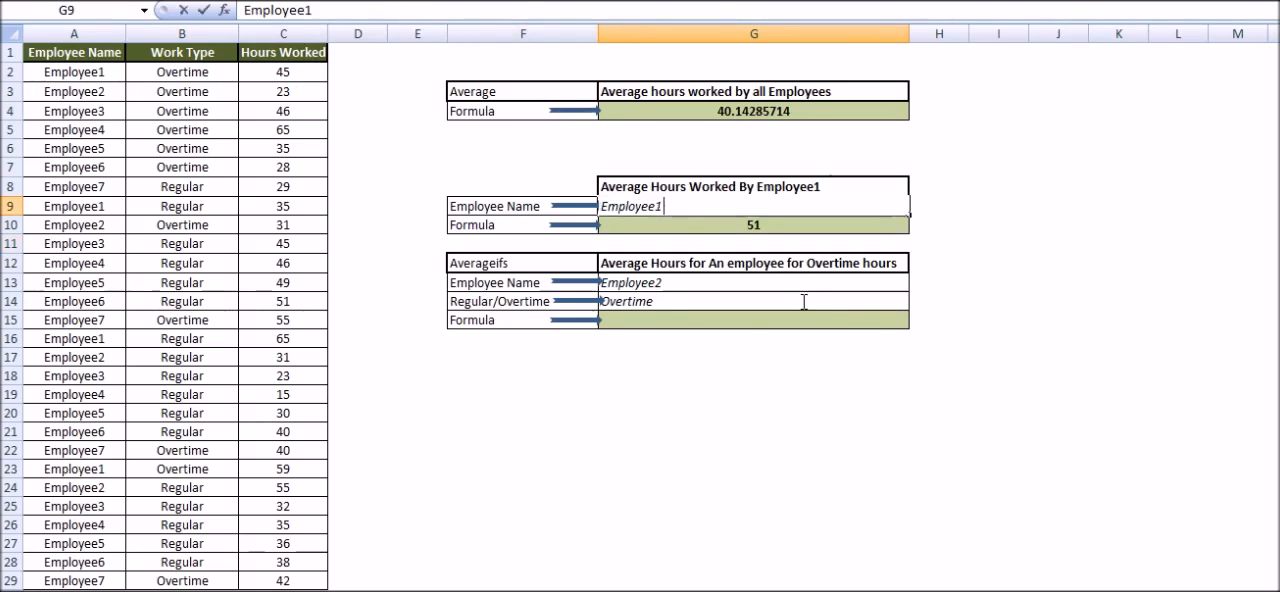
{"action": "key", "text": "BackSpace"}
{"action": "type", "text": "2"}
{"action": "key", "text": "ctrl+Return"}
{"action": "key", "text": "Down"}
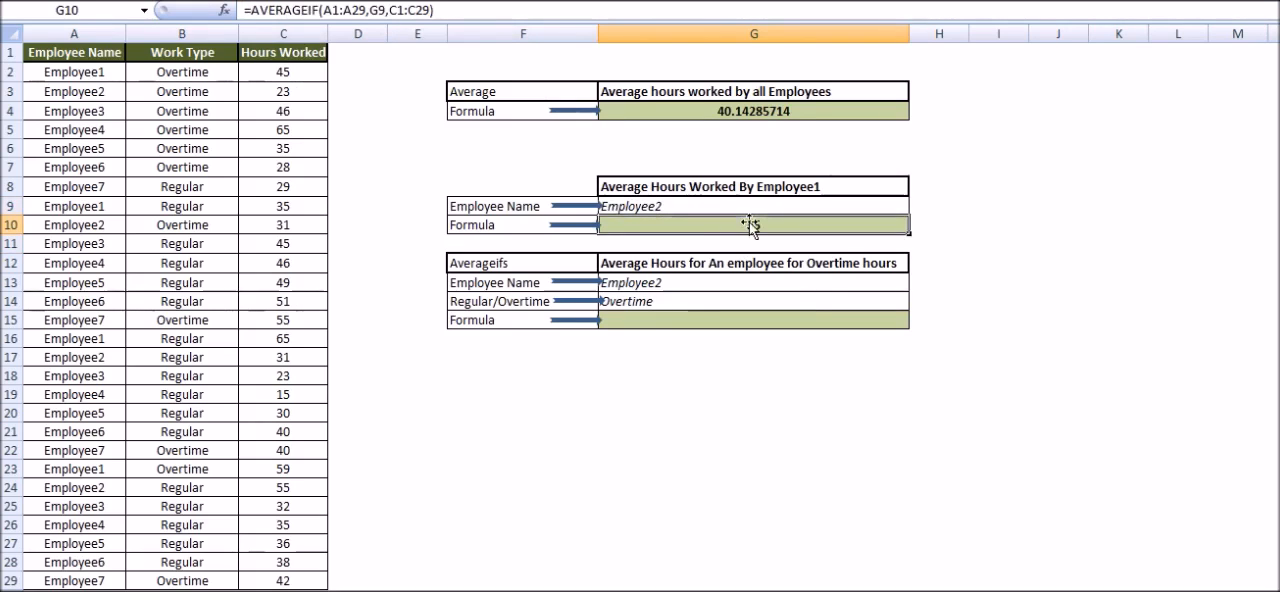
Step: Start an AVERAGEIFS formula in cell G15 with the hours worked in C1:C29 as the average range
{"action": "left_click", "coordinate": [690, 318]}
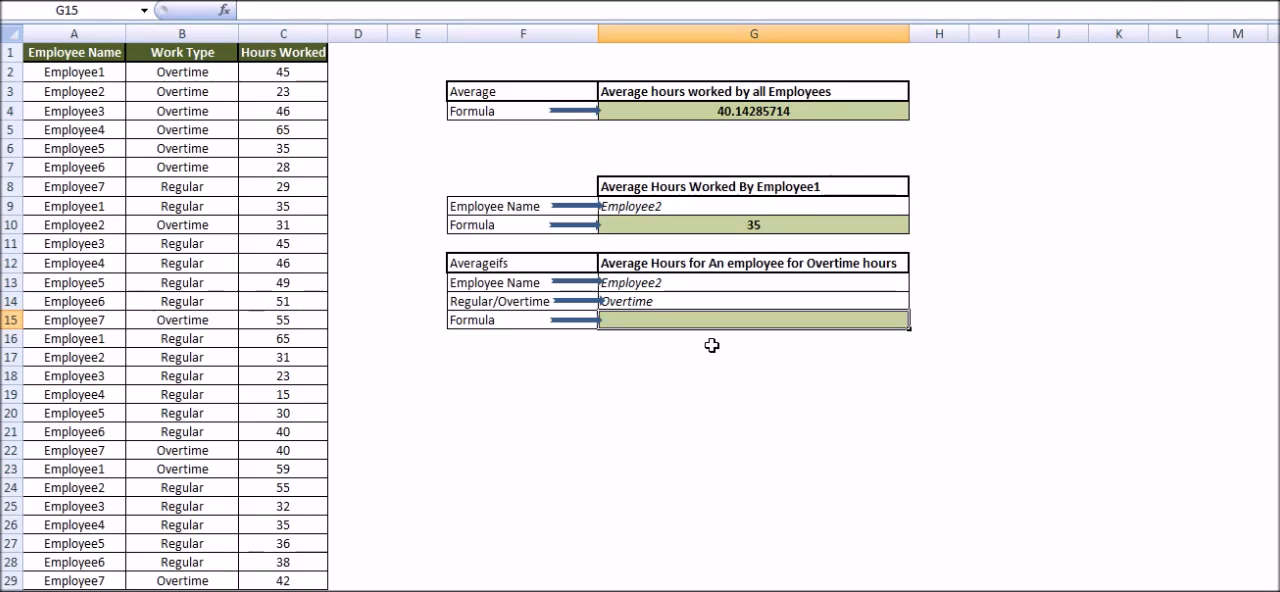
{"action": "type", "text": "=verage"}
{"action": "key", "text": "BackSpace"}
{"action": "key", "text": "BackSpace"}
{"action": "key", "text": "BackSpace"}
{"action": "key", "text": "BackSpace"}
{"action": "key", "text": "BackSpace"}
{"action": "key", "text": "BackSpace"}
{"action": "type", "text": "Ave"}
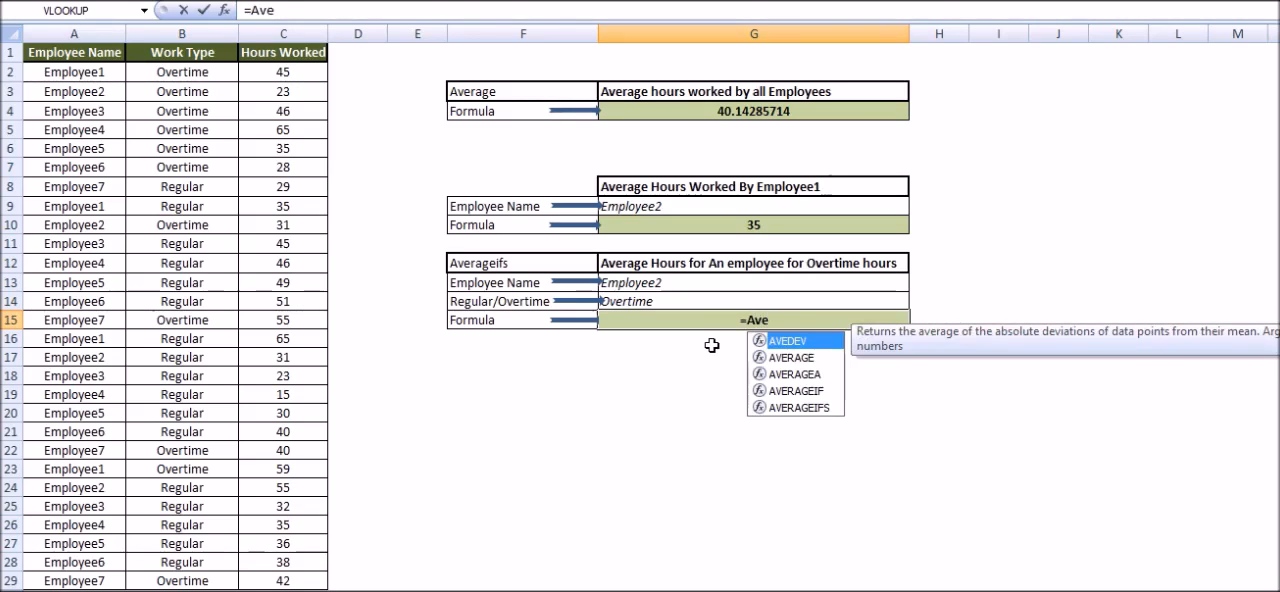
{"action": "type", "text": "rageifs("}
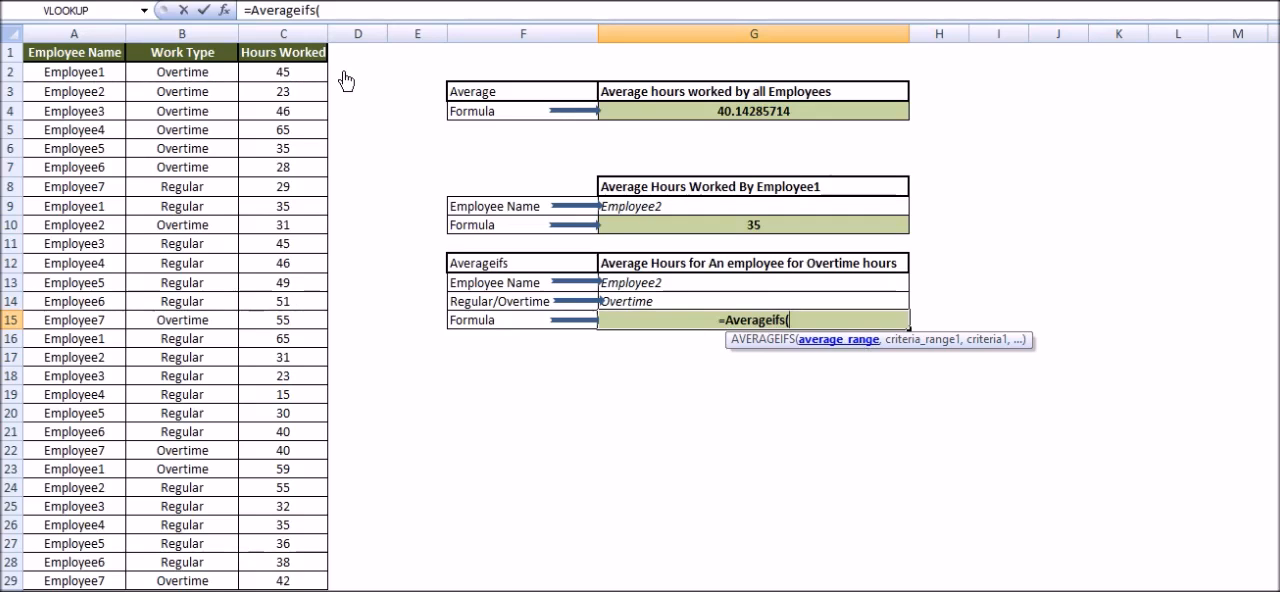
{"action": "left_click", "coordinate": [304, 52]}
{"action": "key", "text": "ctrl+shift+Down"}
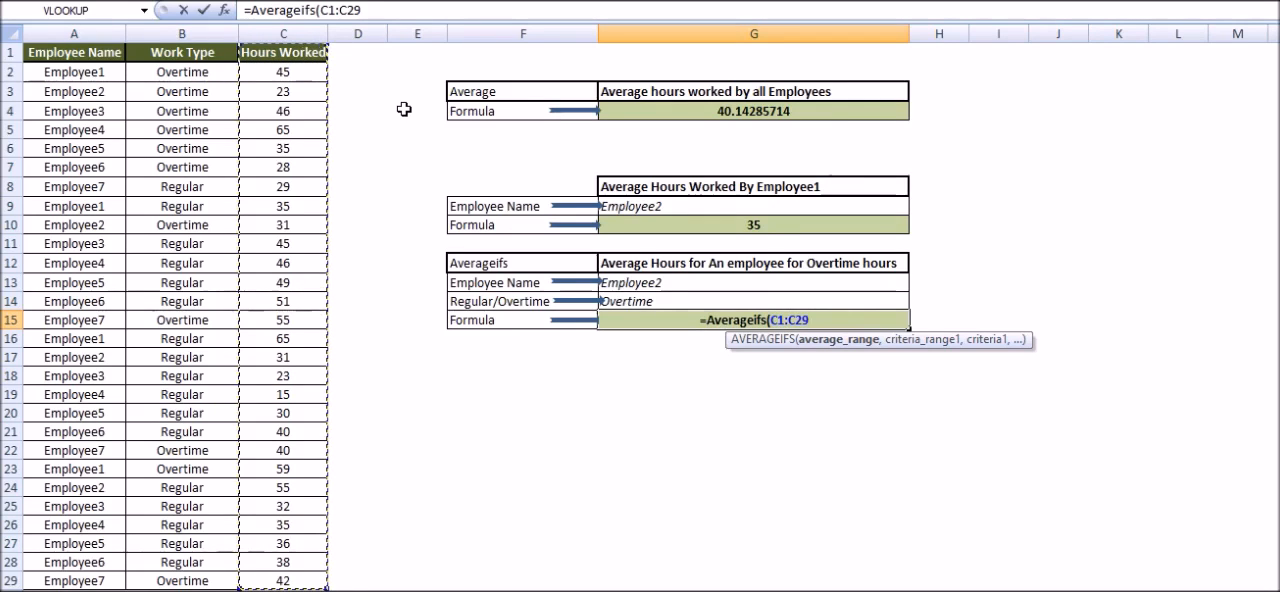
{"action": "type", "text": ","}
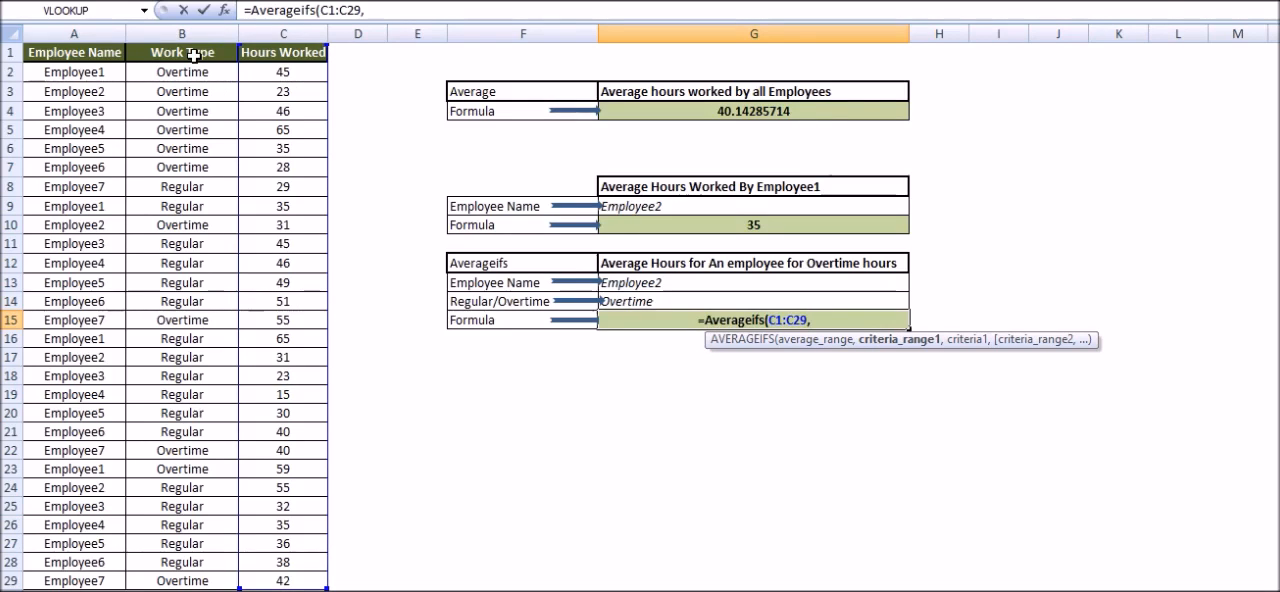
Step: Add the employee name condition to the AVERAGEIFS formula, using range A1:A29 and criterion cell G13
{"action": "left_click", "coordinate": [96, 59]}
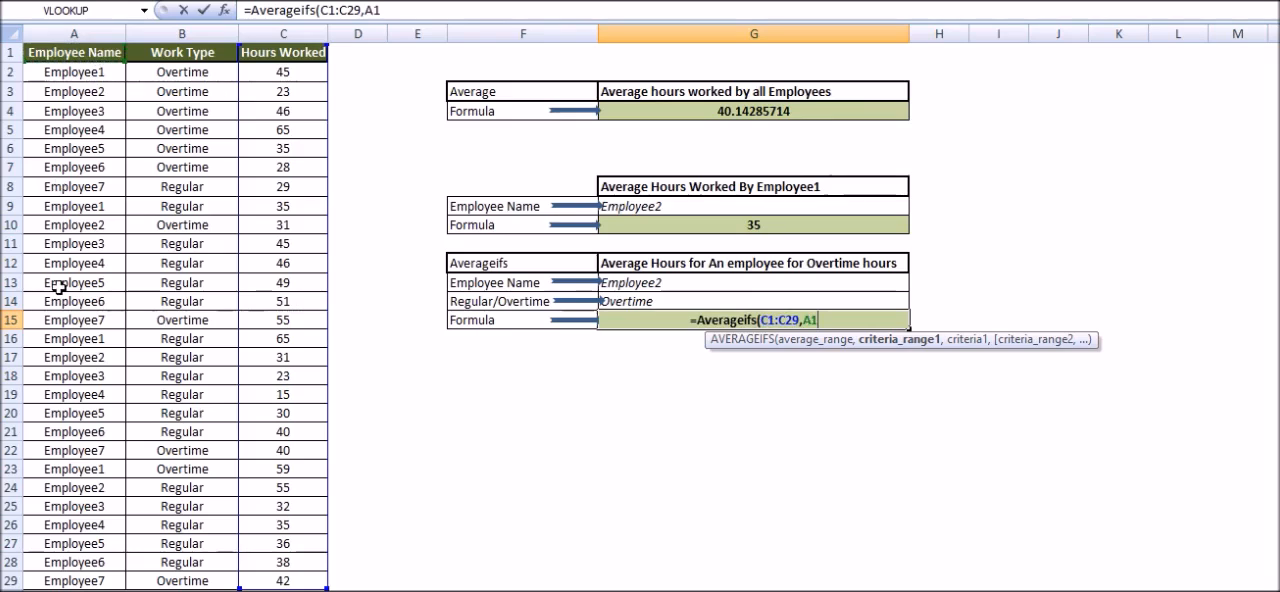
{"action": "left_click", "coordinate": [62, 578], "text": "shift"}
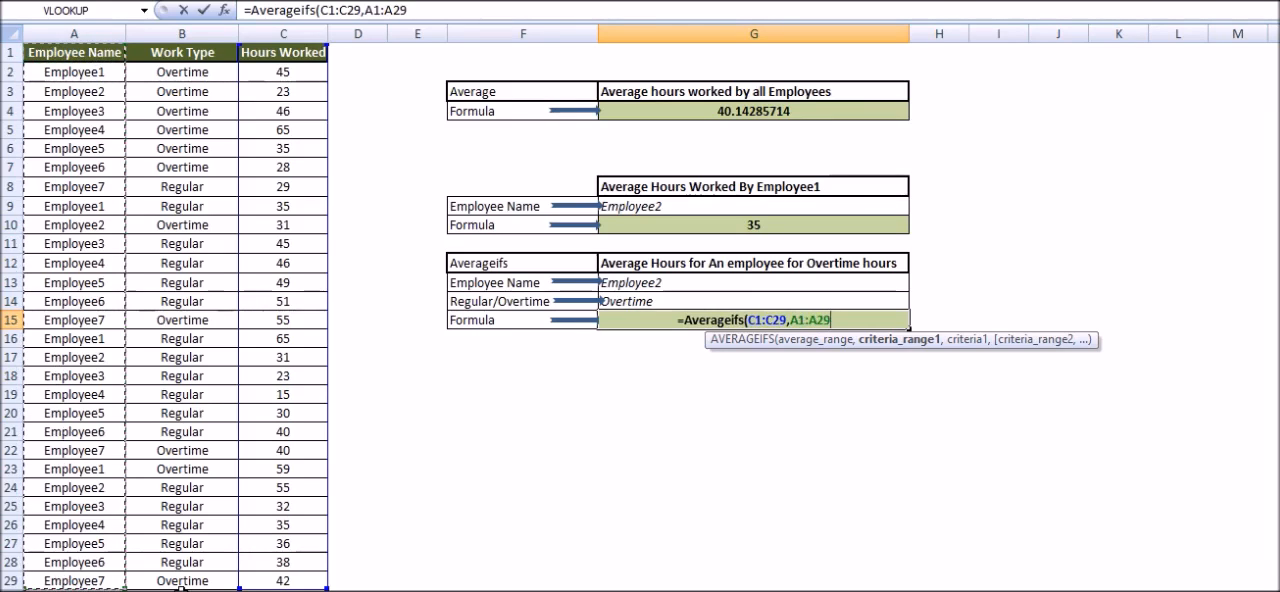
{"action": "type", "text": ","}
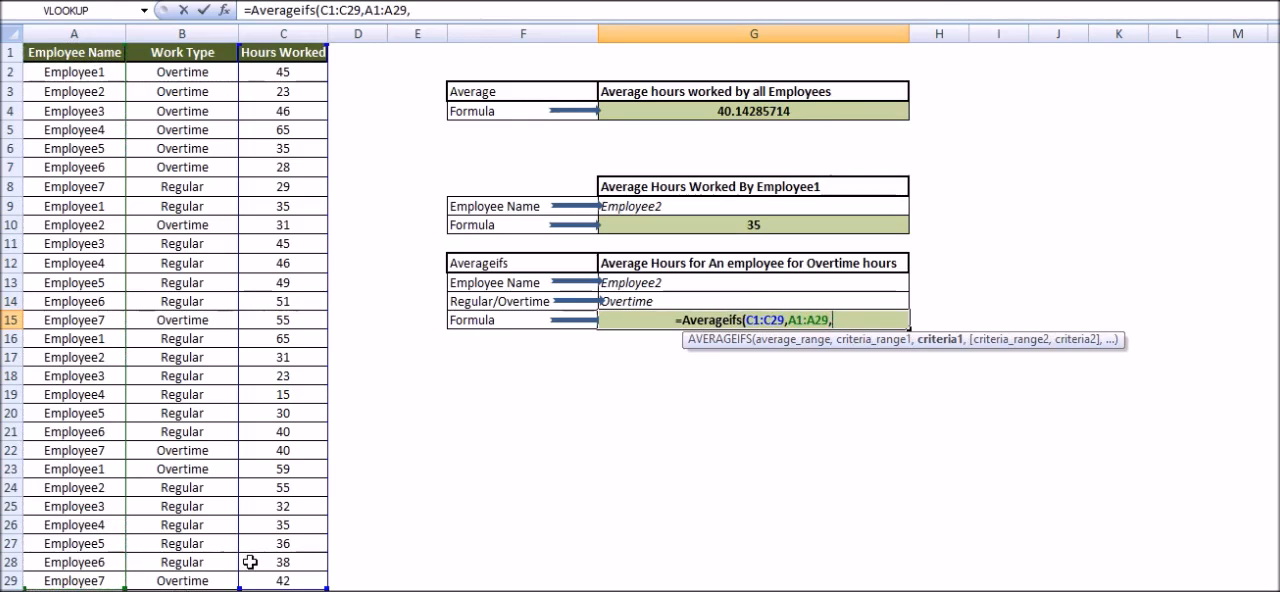
{"action": "left_click", "coordinate": [626, 284]}
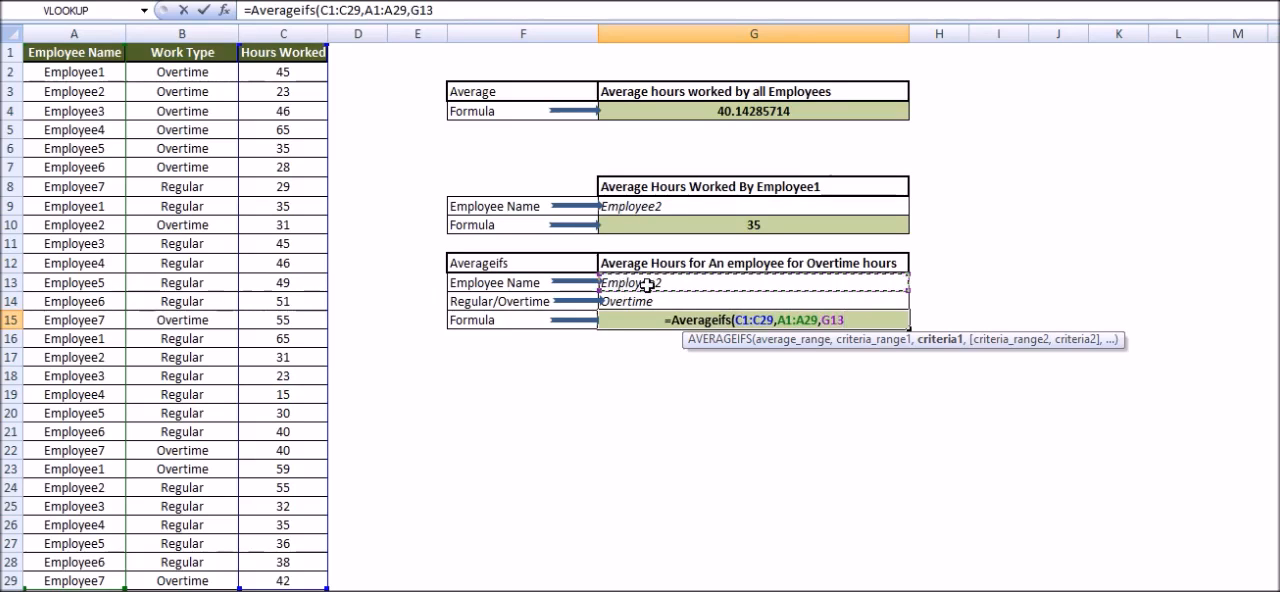
{"action": "type", "text": ","}
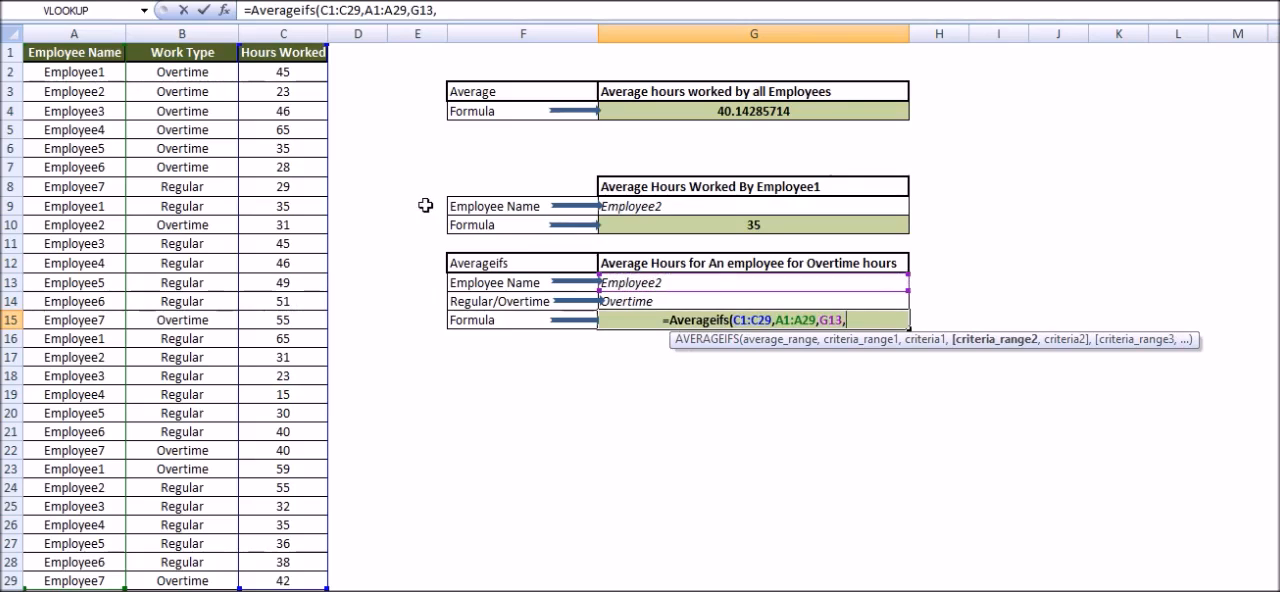
Step: Add the work type condition with range B1:B29 and criterion cell G14, and complete the AVERAGEIFS formula
{"action": "left_click", "coordinate": [180, 53]}
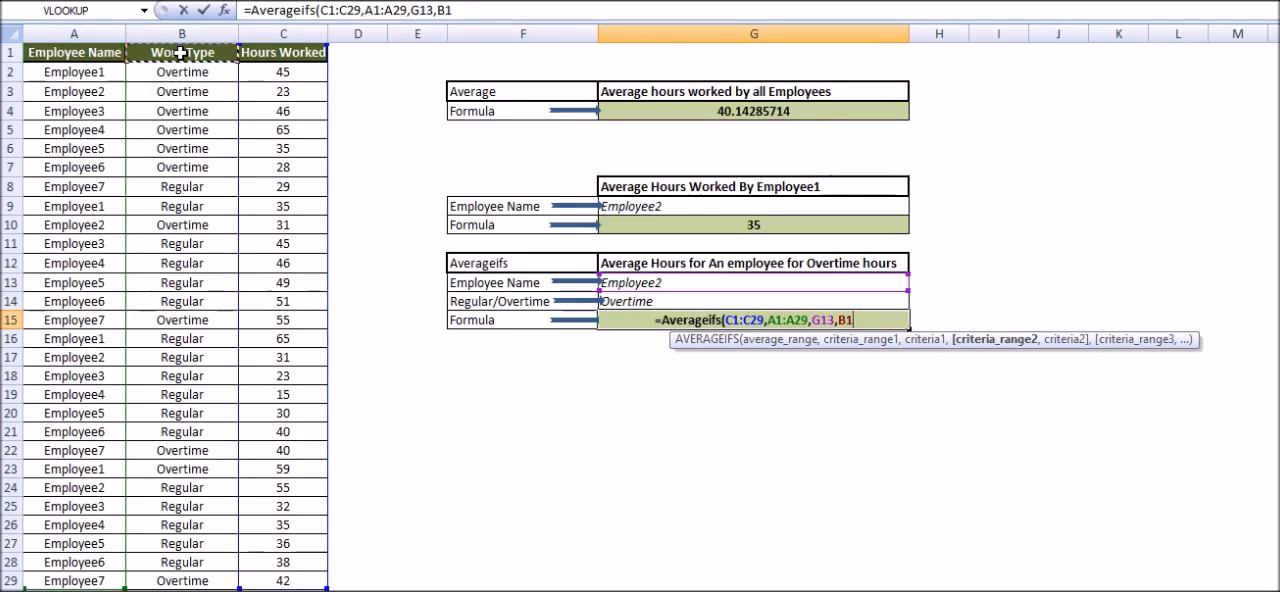
{"action": "key", "text": "ctrl+shift+Down"}
{"action": "type", "text": ","}
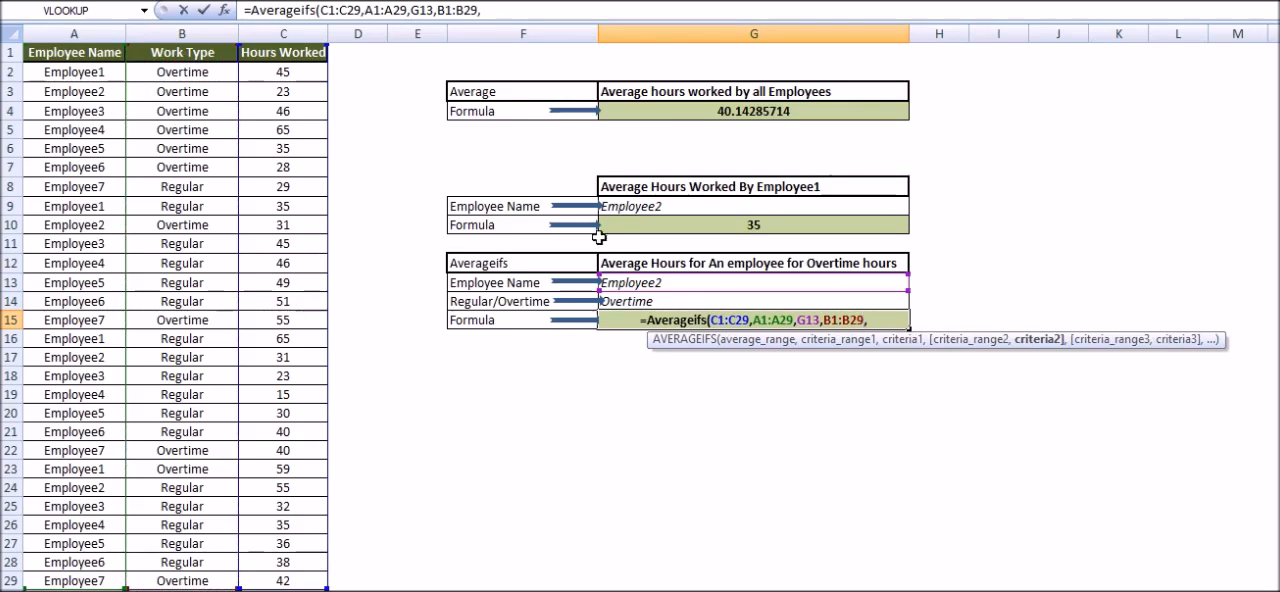
{"action": "left_click", "coordinate": [633, 302]}
{"action": "type", "text": ")"}
{"action": "key", "text": "Return"}
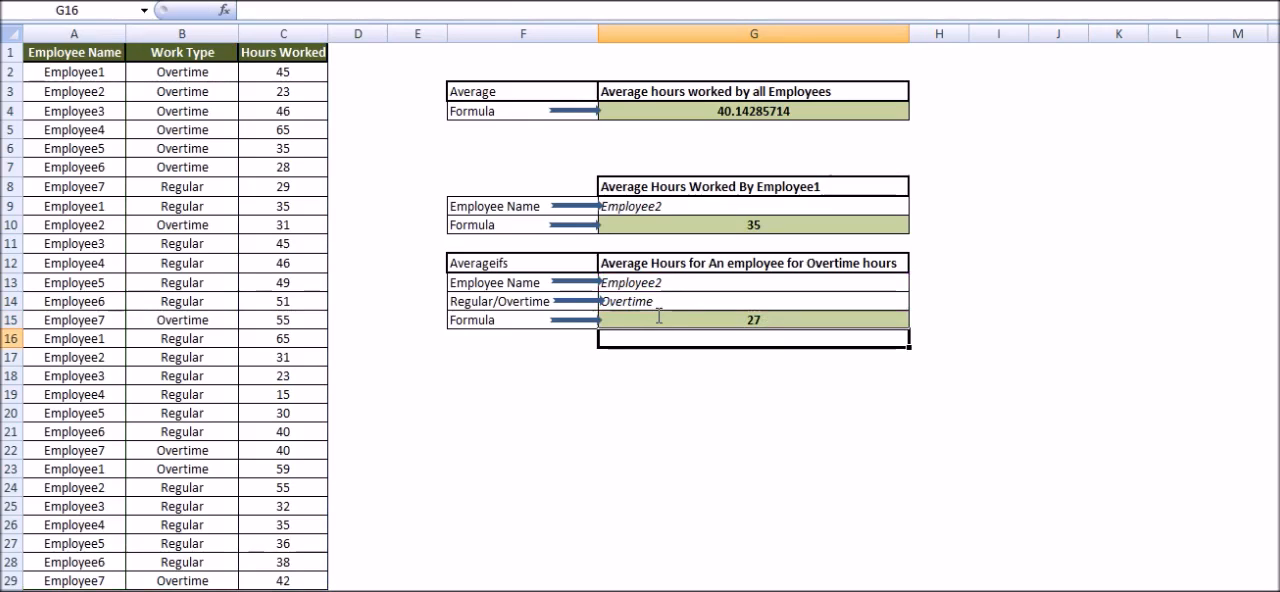
Step: Change the work type criterion for the AVERAGEIFS formula in cell G14 to Regular
{"action": "left_click", "coordinate": [630, 305]}
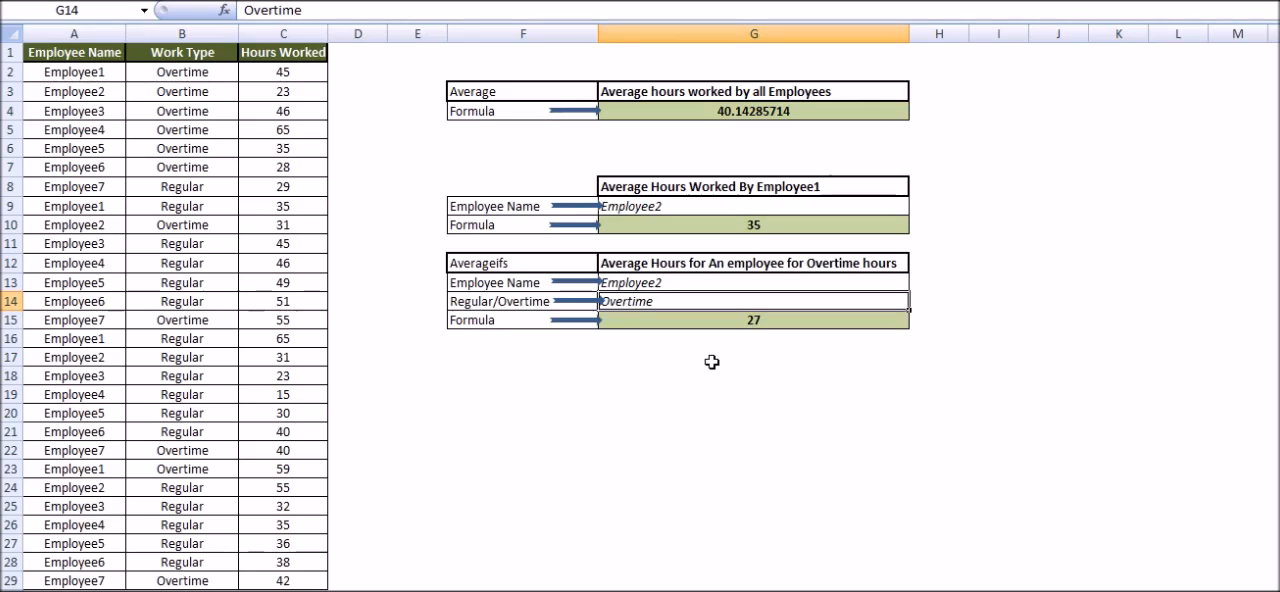
{"action": "type", "text": "R"}
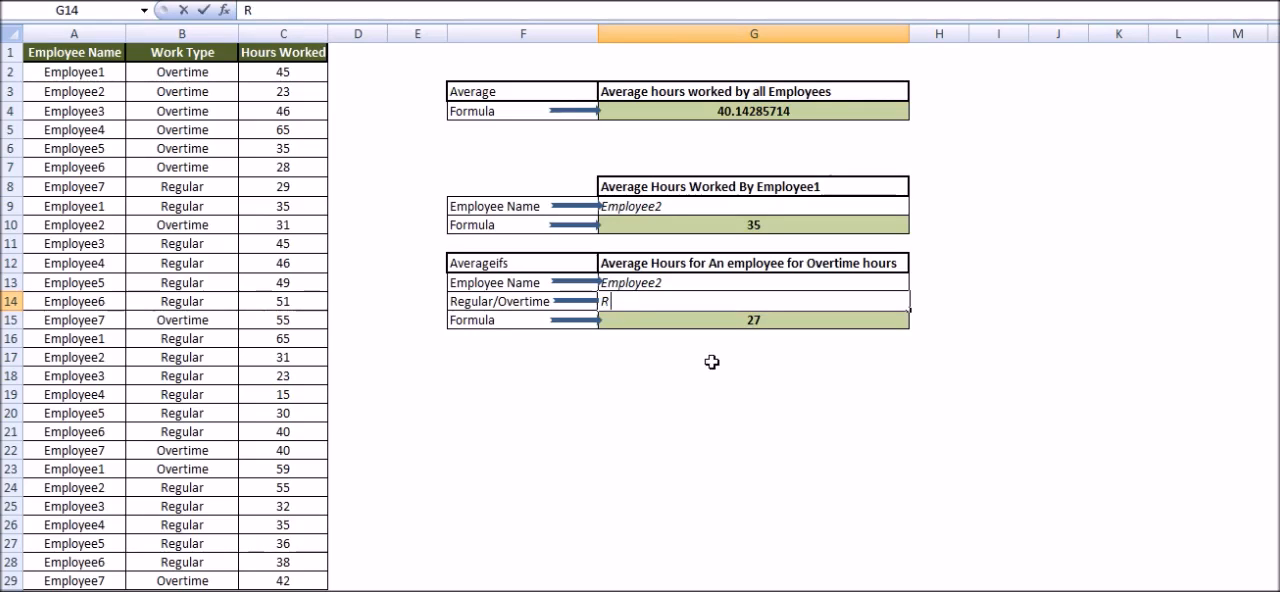
{"action": "type", "text": "egular"}
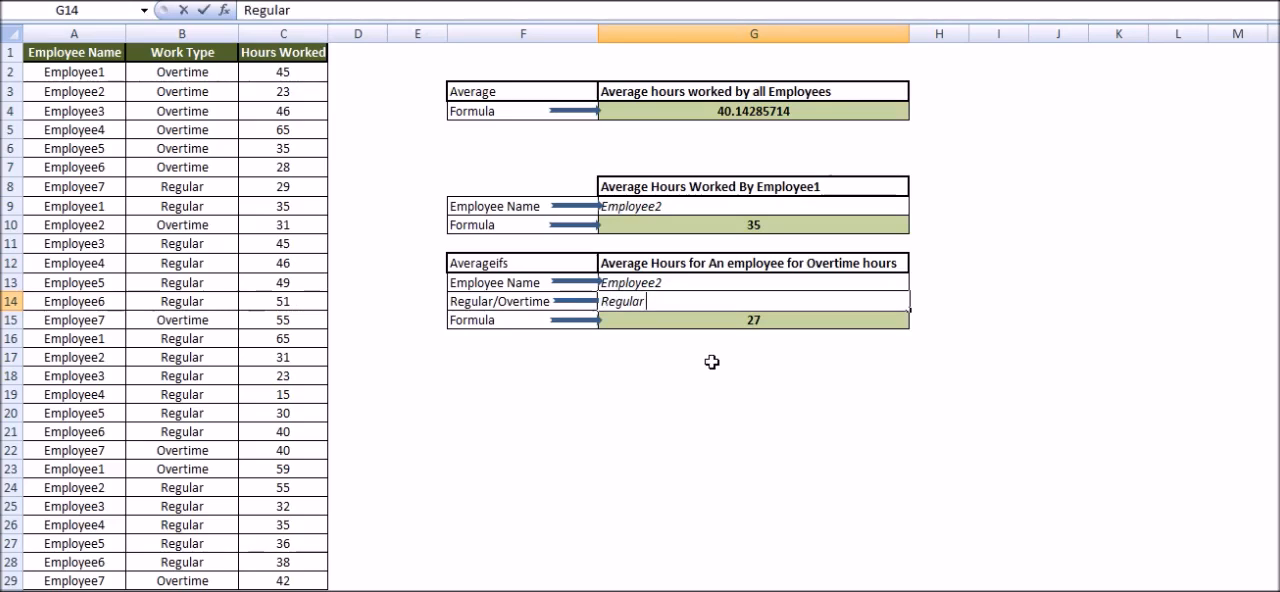
{"action": "key", "text": "Return"}
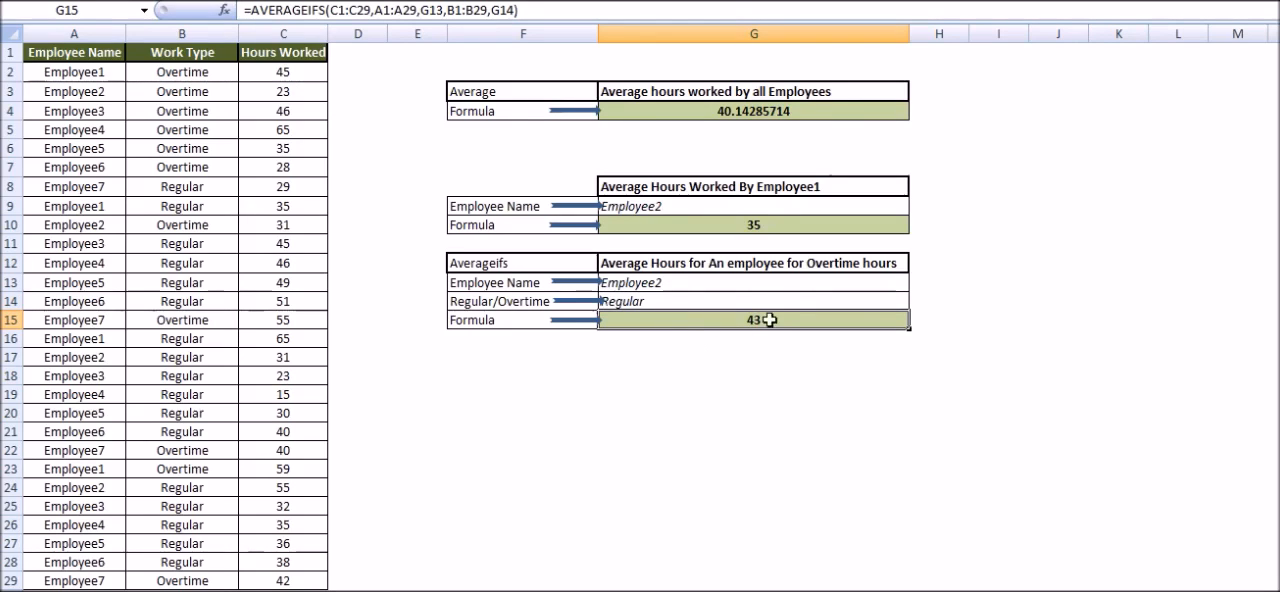
Step: Change the employee name criterion for the AVERAGEIFS formula in cell G13 to Employee1
{"action": "double_click", "coordinate": [716, 289]}
{"action": "key", "text": "BackSpace"}
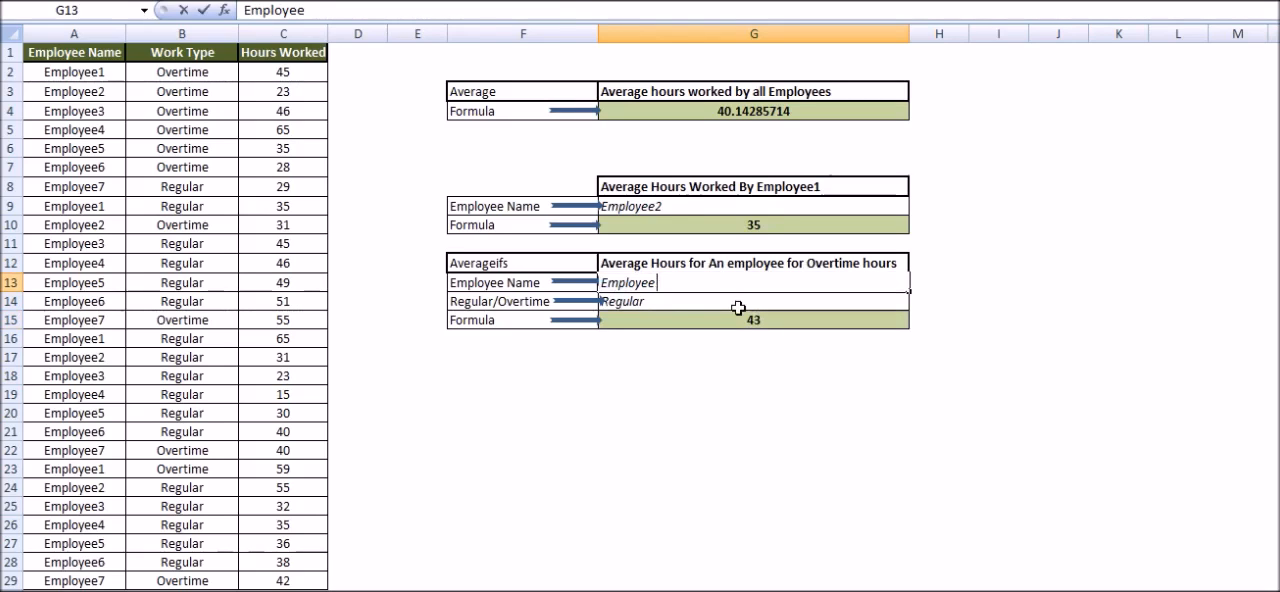
{"action": "type", "text": "1"}
{"action": "key", "text": "Return"}
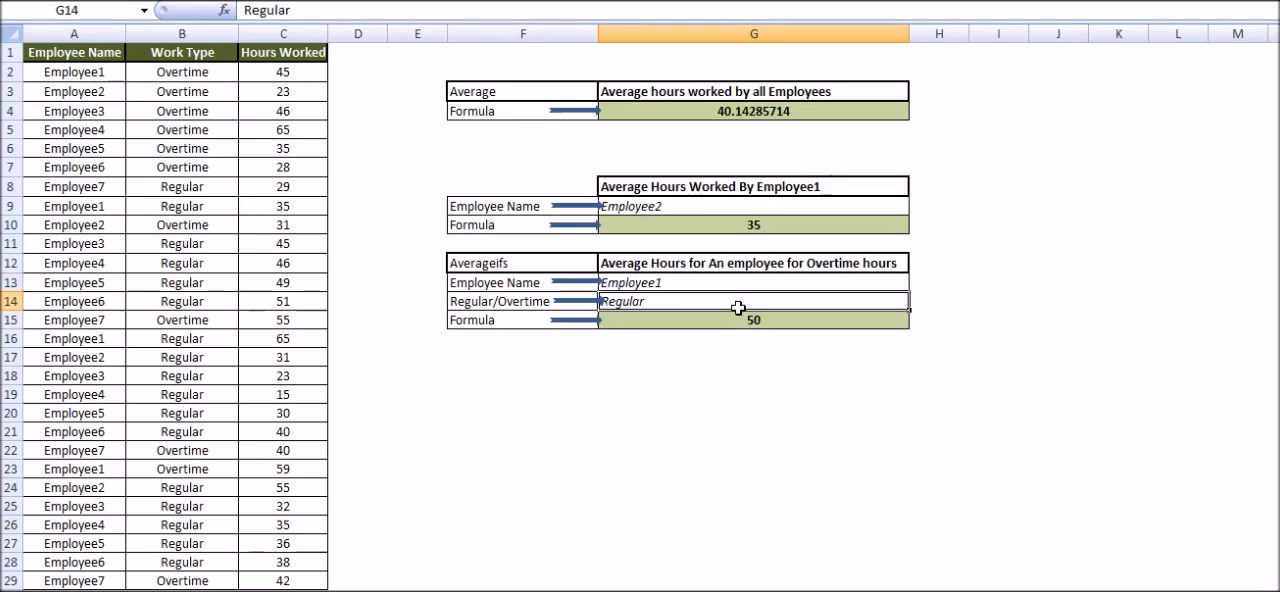